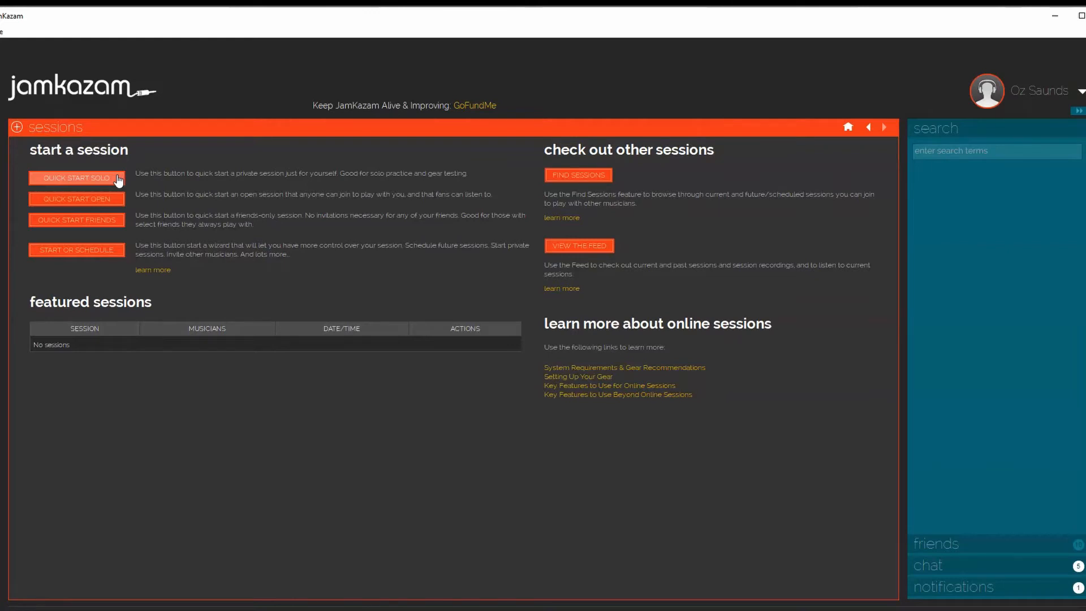
Open the session scheduling wizard and accept the option to start a new session right now for others to join
{"action": "left_click", "coordinate": [117, 198]}
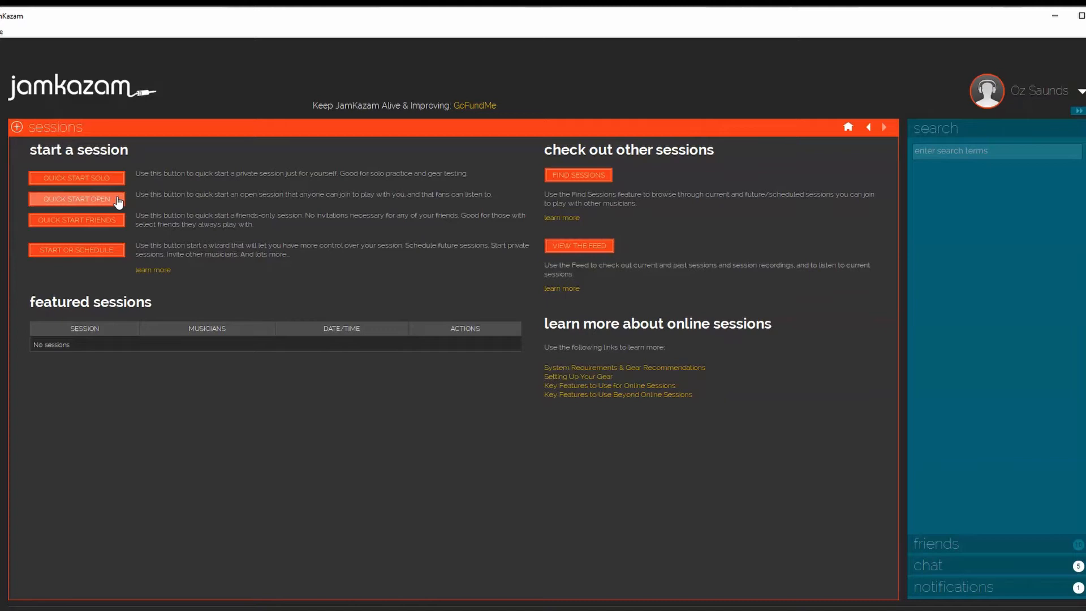
{"action": "left_click", "coordinate": [117, 221]}
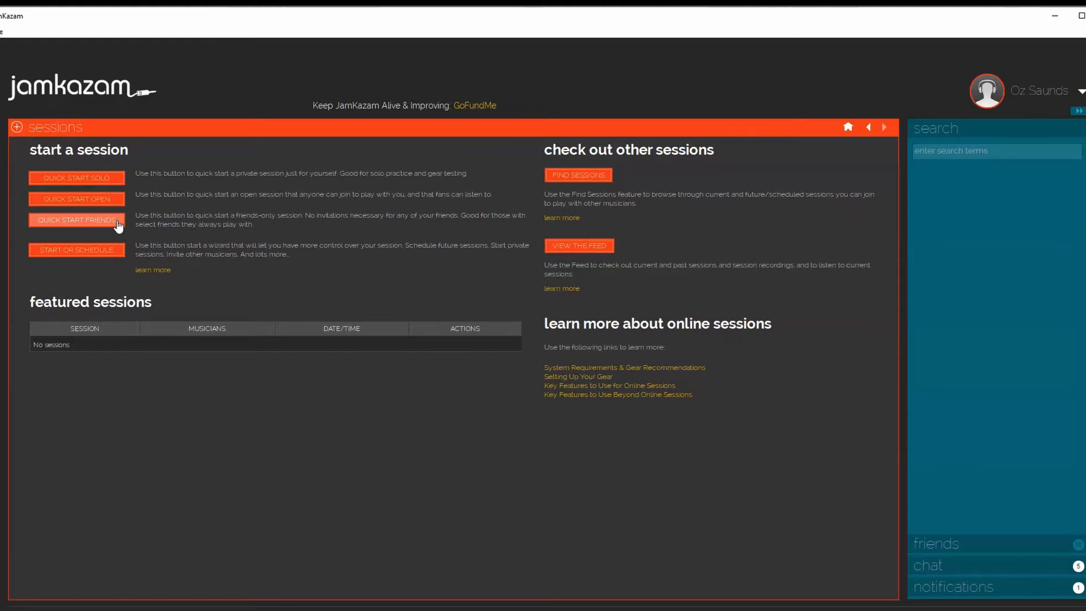
{"action": "left_click", "coordinate": [101, 256]}
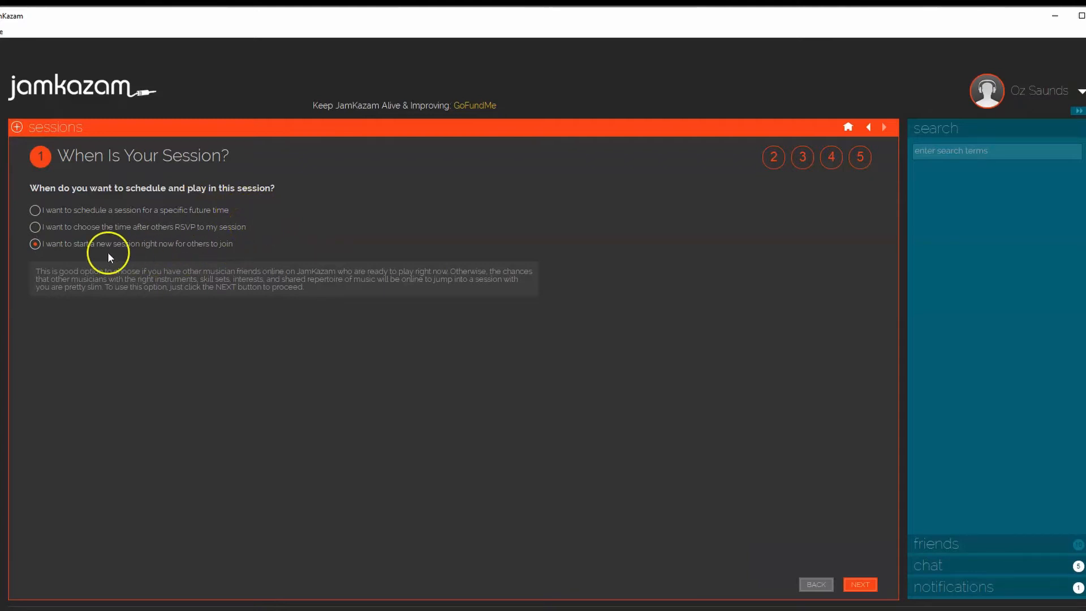
{"action": "left_click", "coordinate": [860, 585]}
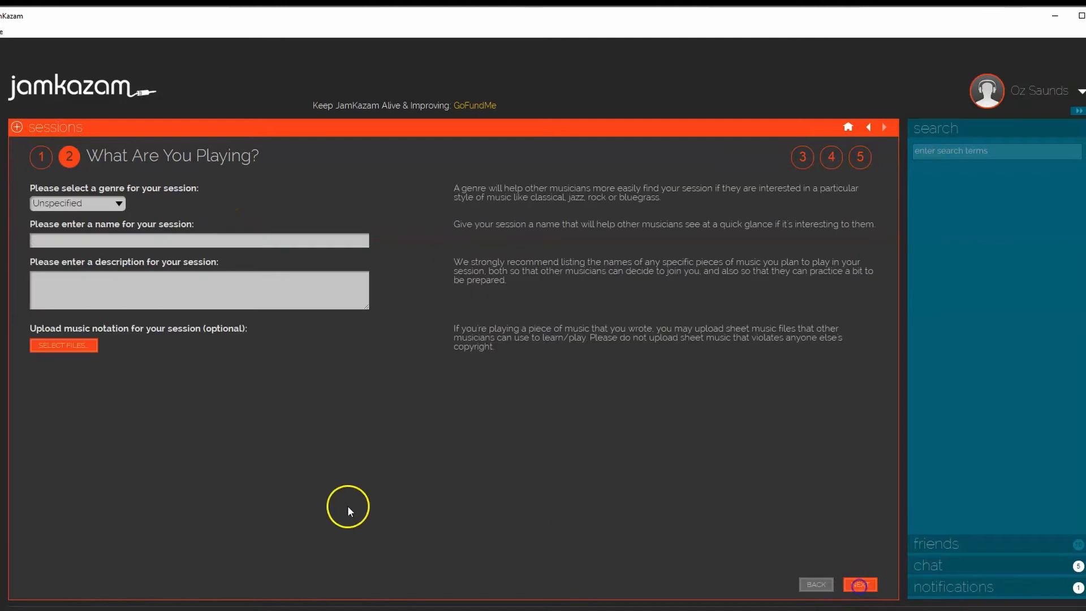
Set the session's genre to Reggae and name the session "Test Jam"
{"action": "left_click", "coordinate": [119, 205]}
{"action": "left_click_drag", "start_coordinate": [129, 230], "coordinate": [130, 276]}
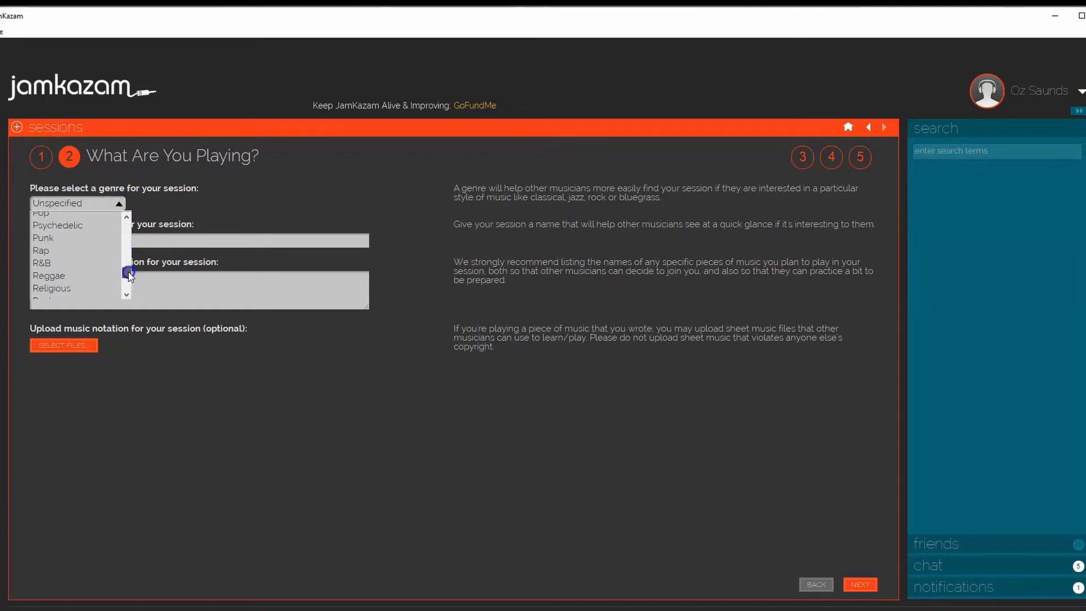
{"action": "left_click", "coordinate": [99, 275]}
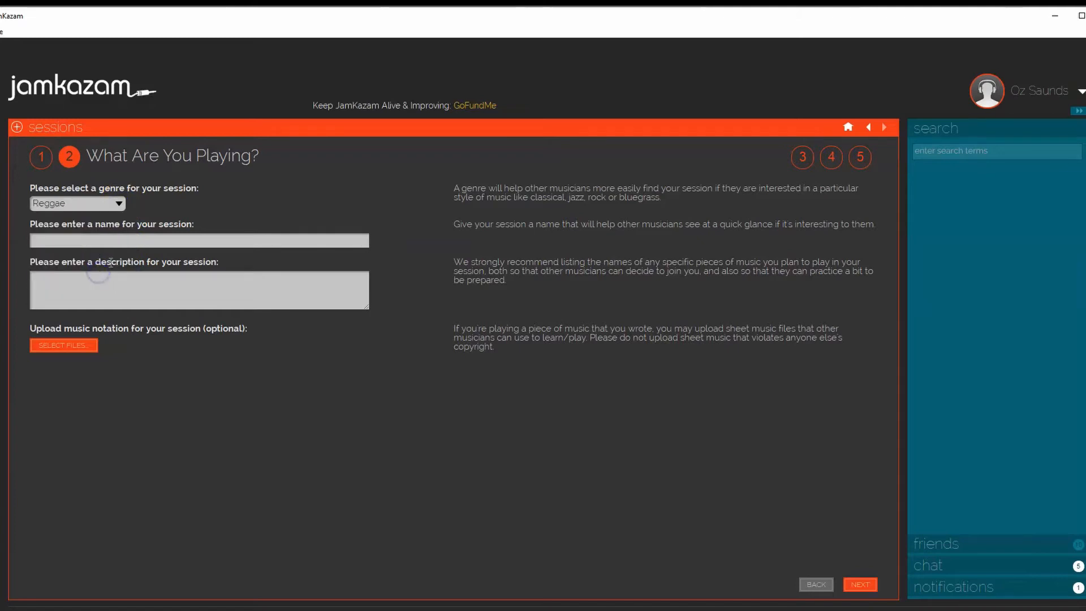
{"action": "left_click", "coordinate": [146, 240]}
{"action": "type", "text": "Test Jam"}
Enter the session description "Test Jam: Set List: Bob Marley, Jimmy Cliff" and continue to the participants page
{"action": "left_click", "coordinate": [144, 300]}
{"action": "type", "text": "Test Jam: Set List"}
{"action": "key", "text": "BackSpace"}
{"action": "type", "text": ": Bob Marl"}
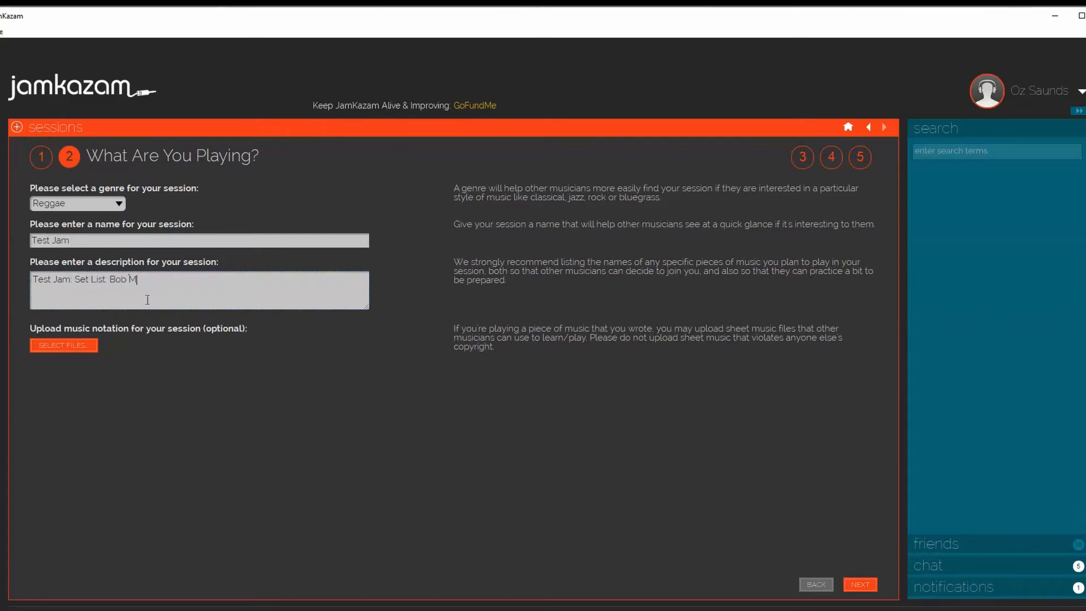
{"action": "type", "text": "ey, Jimmy Cliff"}
{"action": "left_click", "coordinate": [860, 585]}
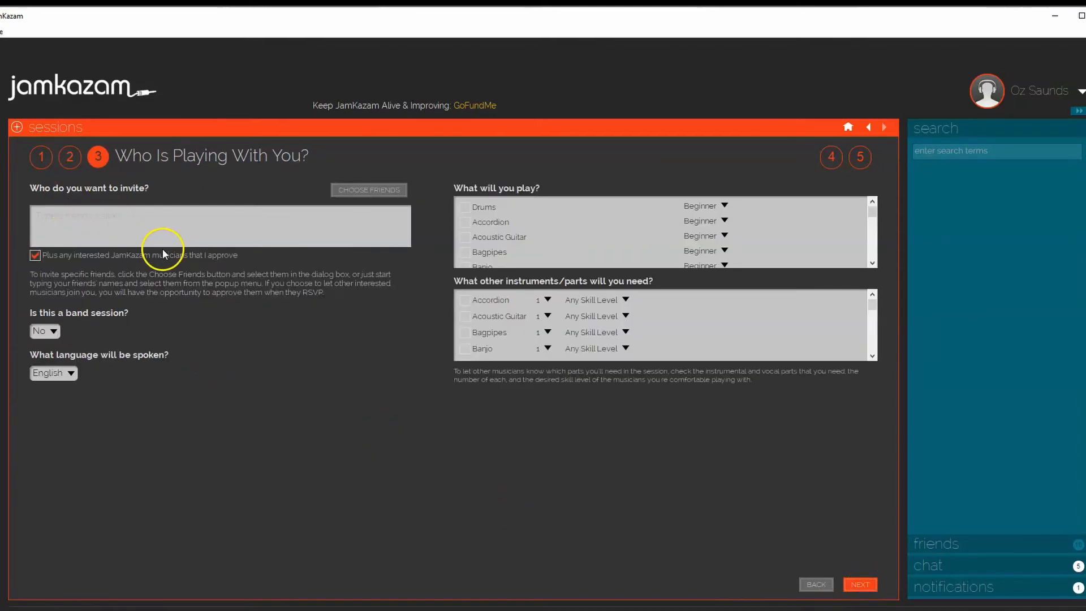
Try to invite a friend by entering the friend's name and choosing the suggested match
{"action": "left_click", "coordinate": [74, 213]}
{"action": "type", "text": "Nemo"}
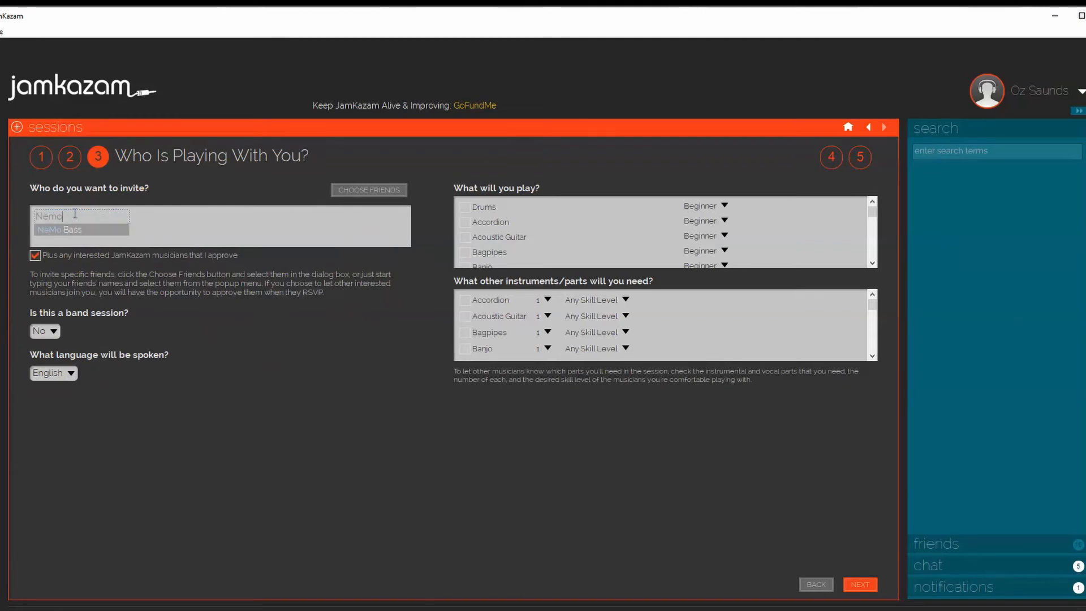
{"action": "left_click", "coordinate": [91, 233]}
{"action": "left_click", "coordinate": [277, 346]}
{"action": "left_click", "coordinate": [96, 272]}
Turn off access for other interested JamKazam musicians and select Drums as the instrument you will play
{"action": "left_click", "coordinate": [36, 255]}
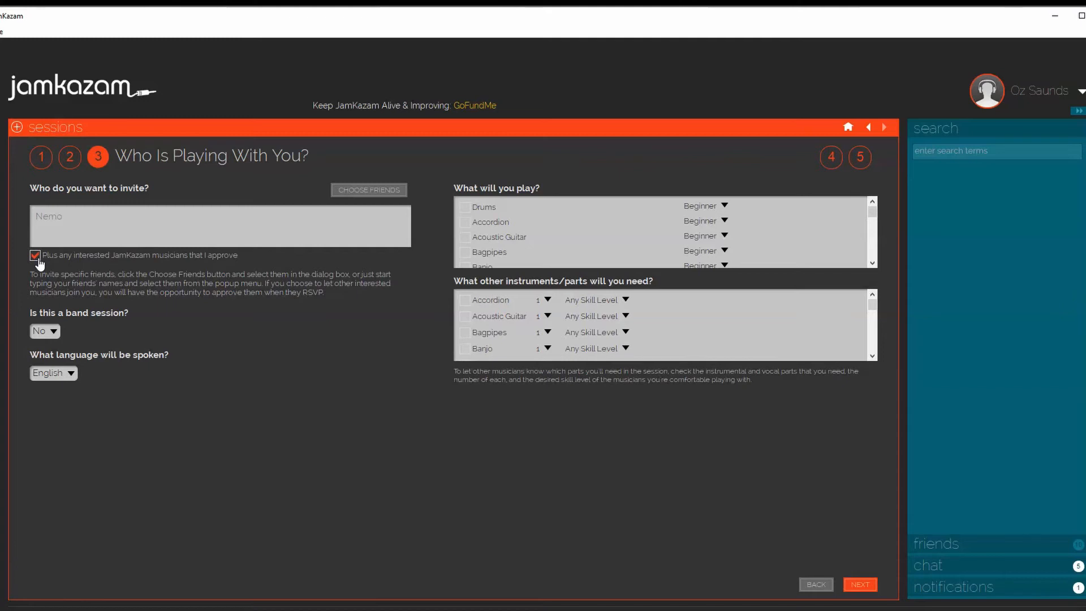
{"action": "left_click", "coordinate": [34, 255]}
{"action": "left_click", "coordinate": [262, 284]}
{"action": "left_click", "coordinate": [465, 208]}
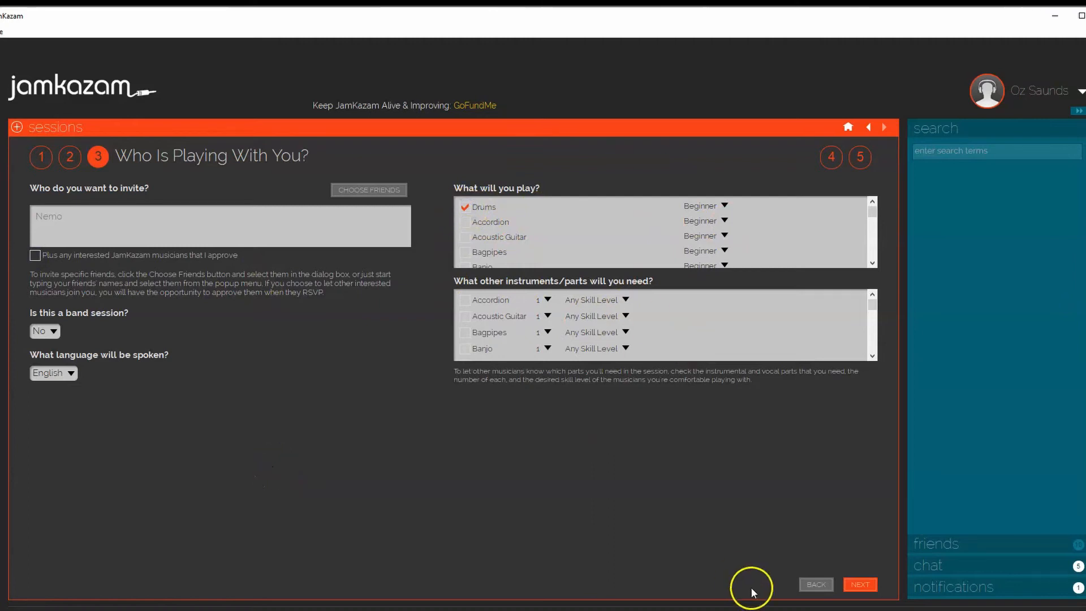
Clear the friend's name from the invitation field and continue to the session policies
{"action": "left_click", "coordinate": [59, 216]}
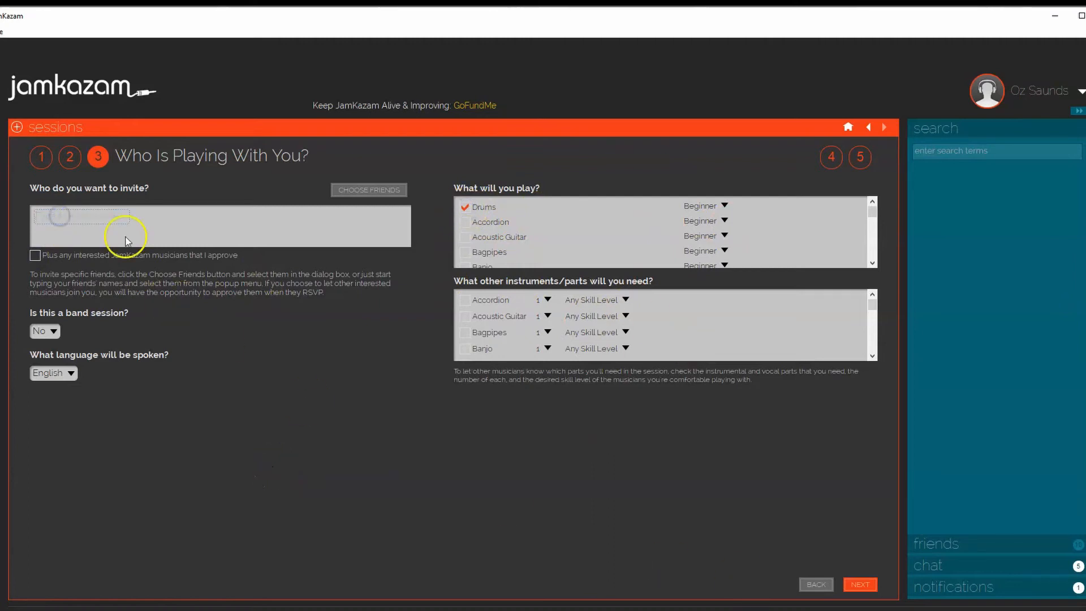
{"action": "left_click", "coordinate": [329, 423]}
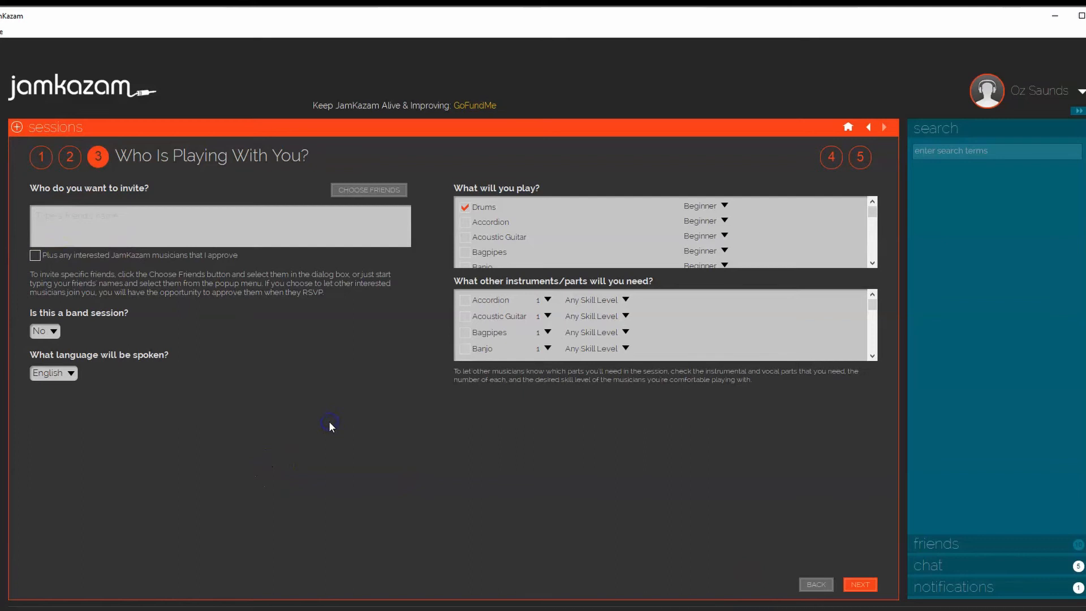
{"action": "left_click", "coordinate": [860, 584]}
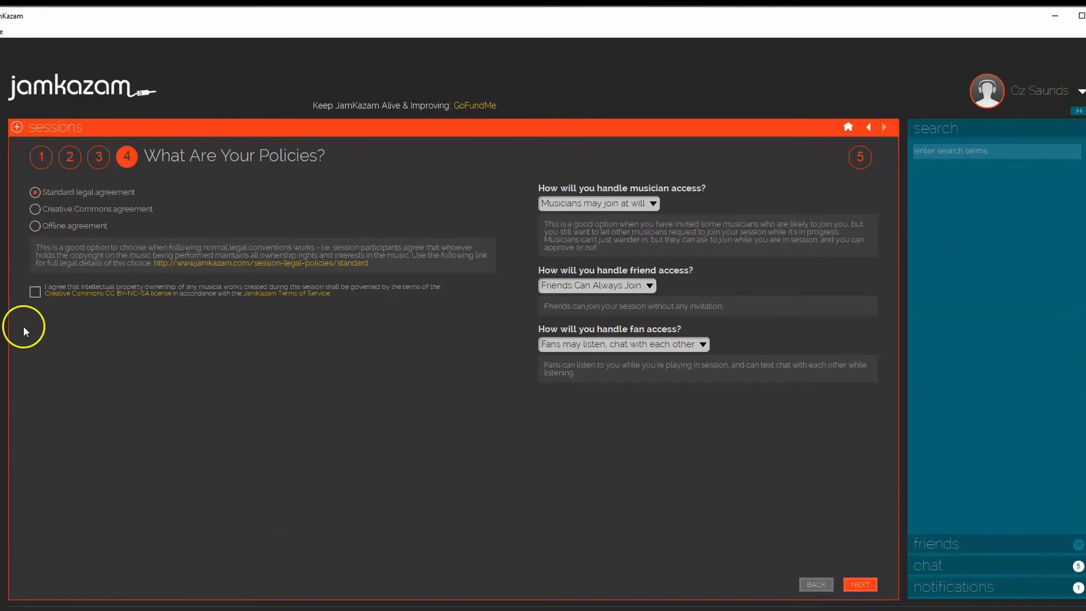
Agree to the intellectual property terms and set musician access to "Only RSVP musicians may join"
{"action": "left_click", "coordinate": [32, 297]}
{"action": "left_click", "coordinate": [653, 205]}
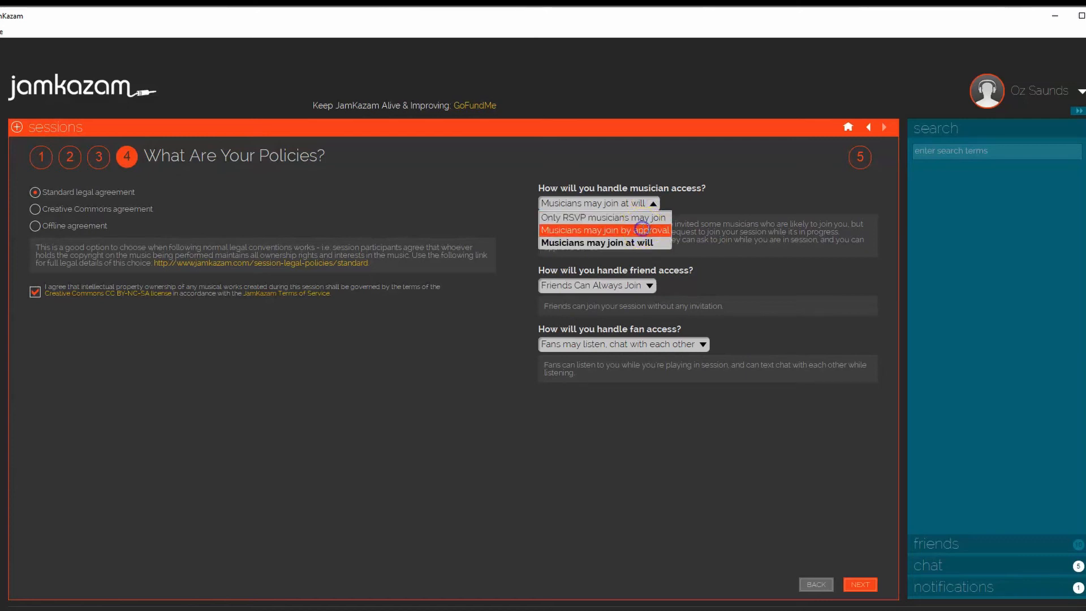
{"action": "left_click", "coordinate": [642, 230]}
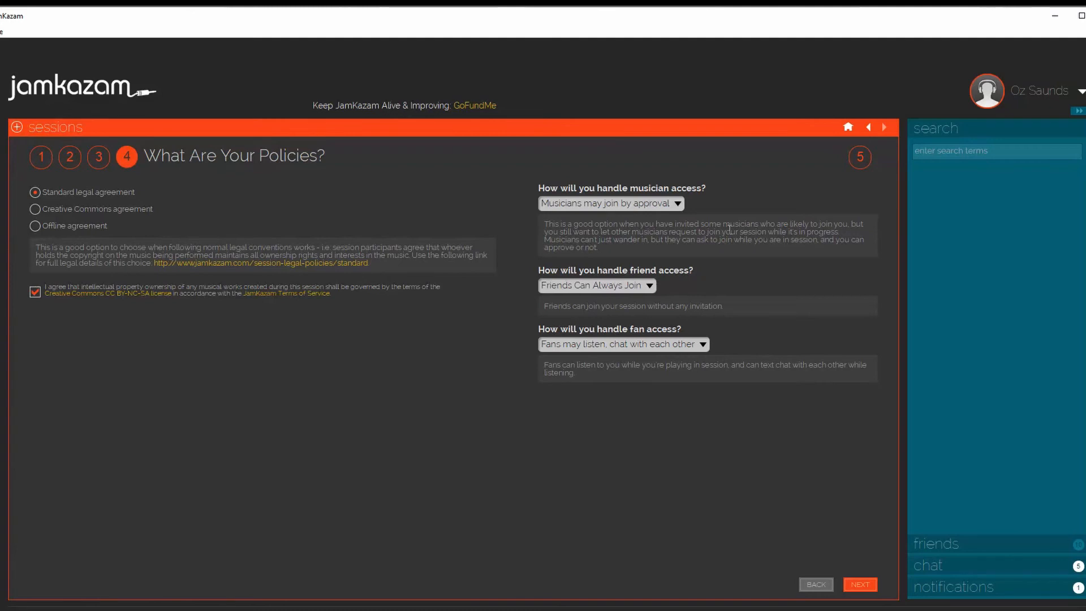
{"action": "left_click", "coordinate": [670, 204]}
{"action": "left_click", "coordinate": [650, 218]}
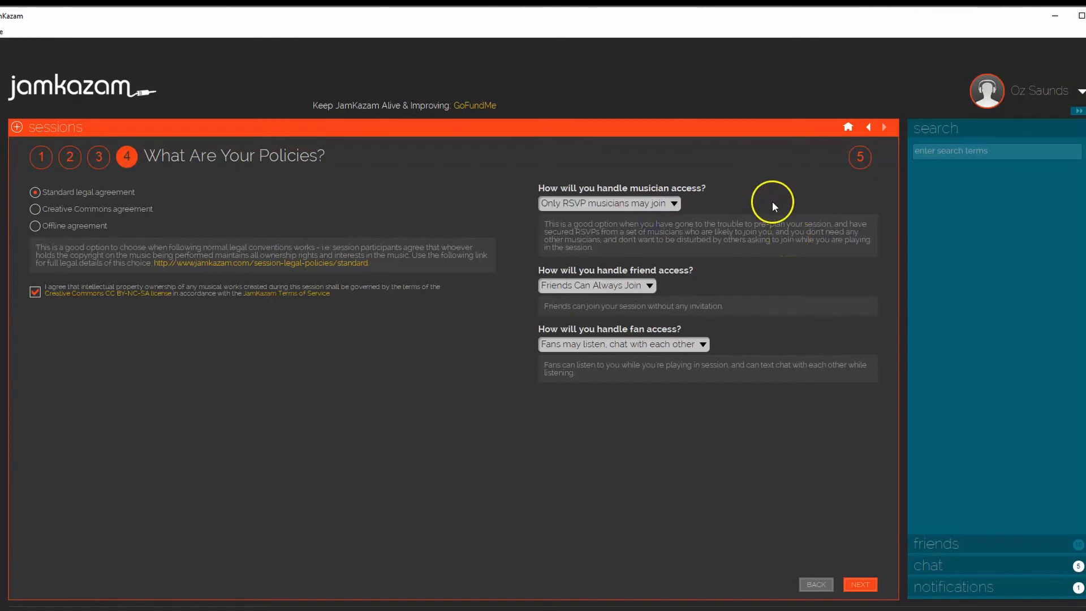
Recheck the invitation settings on the participants page, return to the policies, and look through the friends list
{"action": "left_click", "coordinate": [816, 584]}
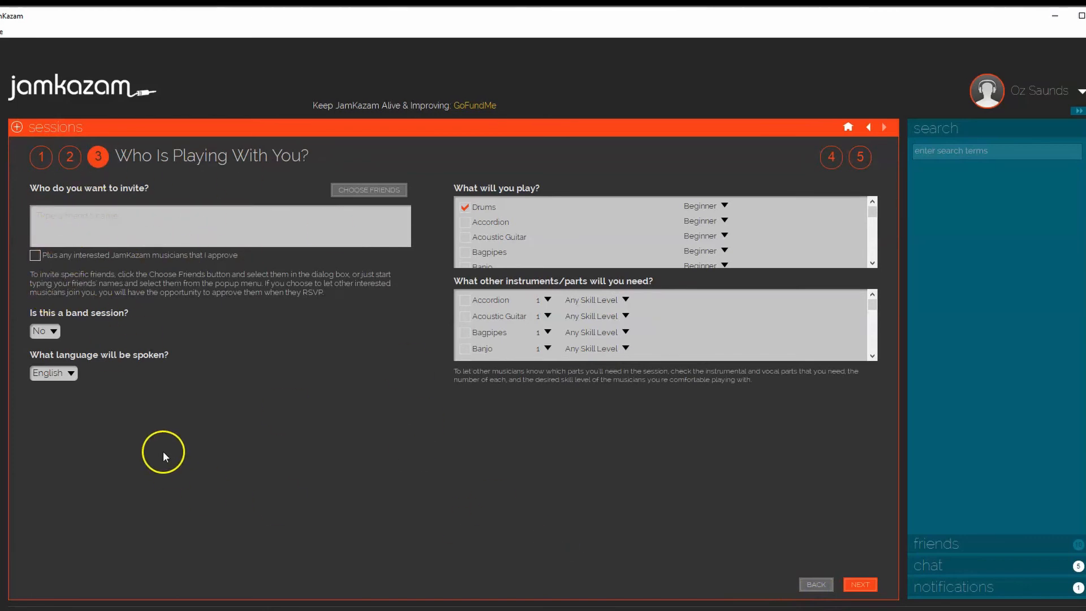
{"action": "left_click", "coordinate": [860, 584]}
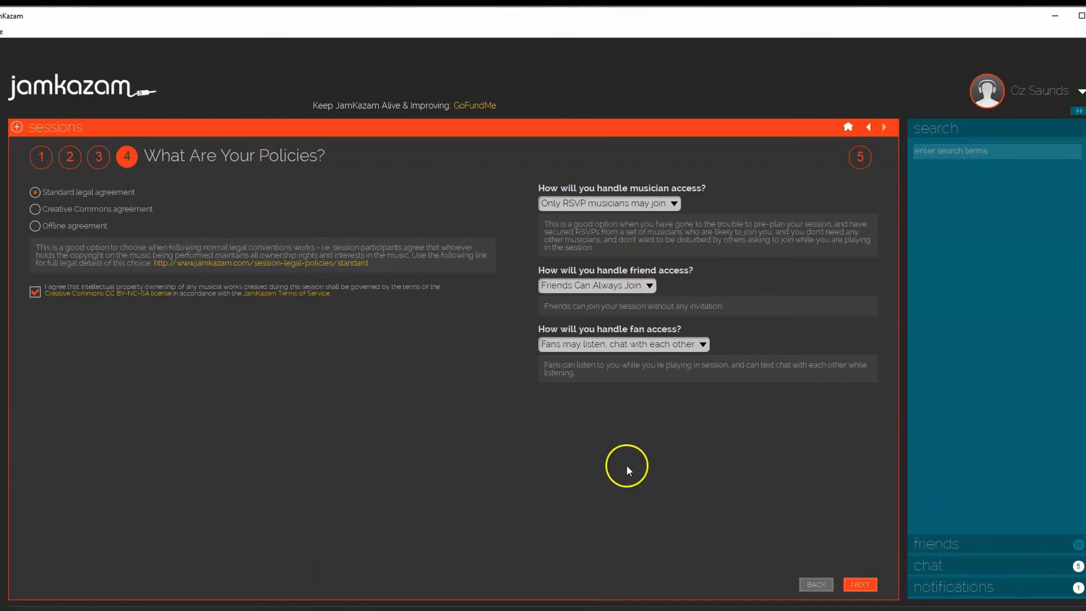
{"action": "left_click", "coordinate": [950, 545]}
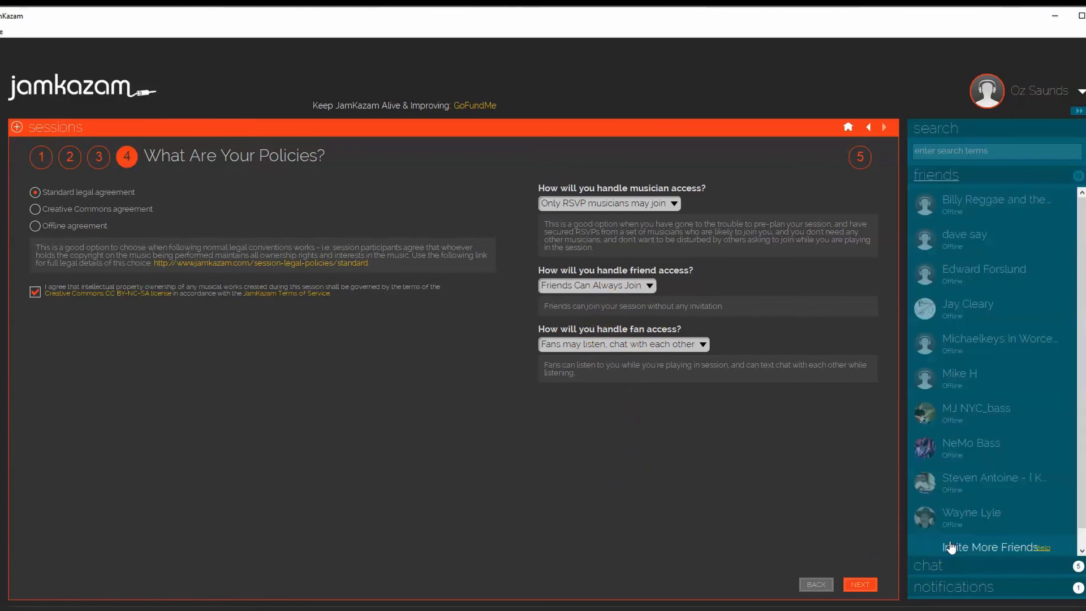
{"action": "left_click", "coordinate": [955, 130]}
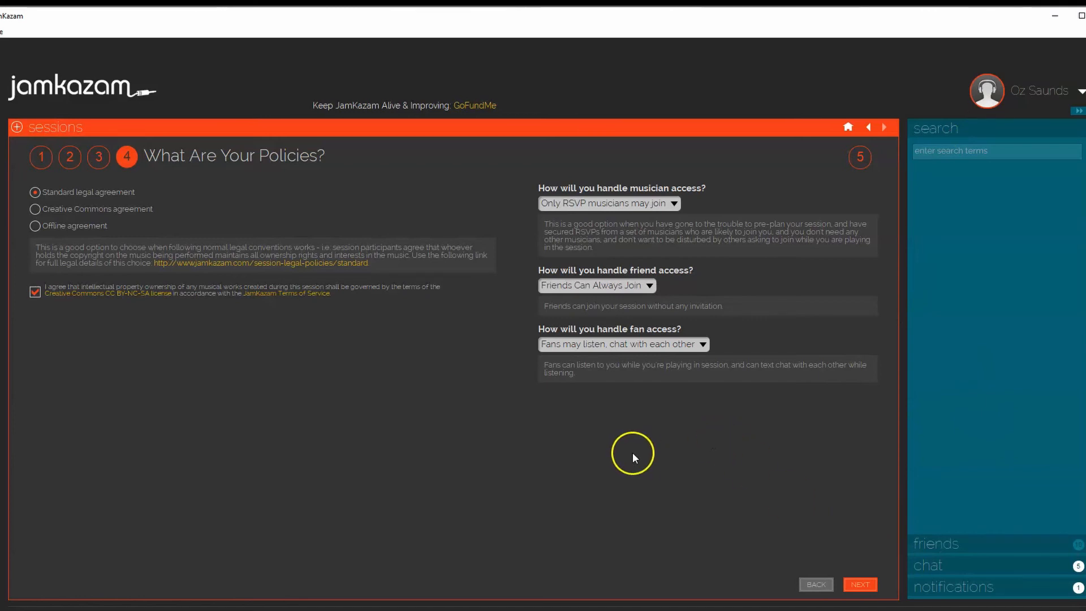
Set friend access to "Friends Follow Musician Access Rules" and recheck the participants page before returning to the policies
{"action": "left_click", "coordinate": [592, 292]}
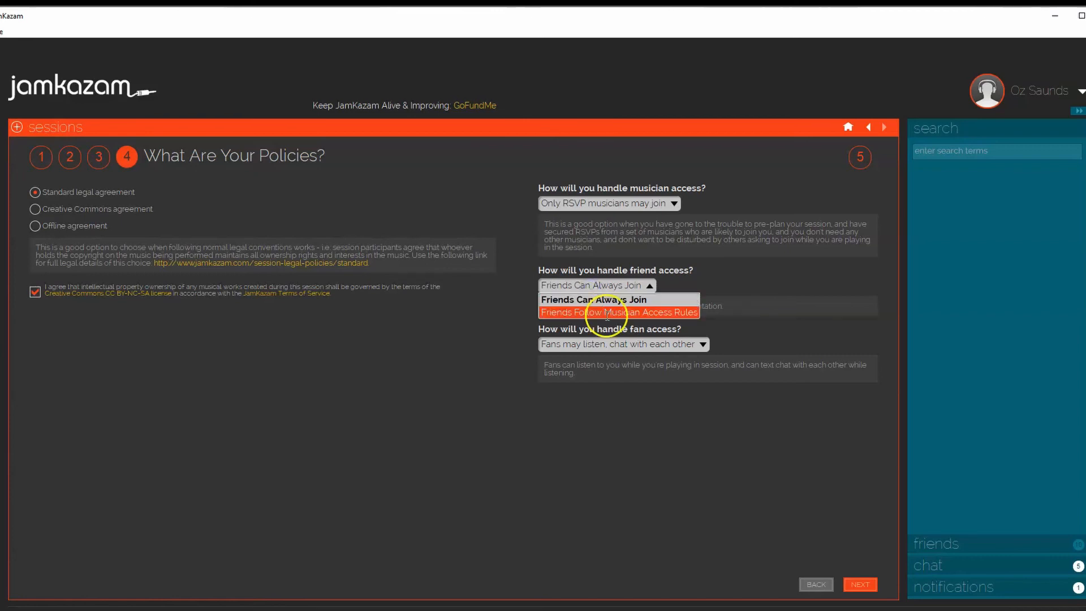
{"action": "left_click", "coordinate": [605, 312]}
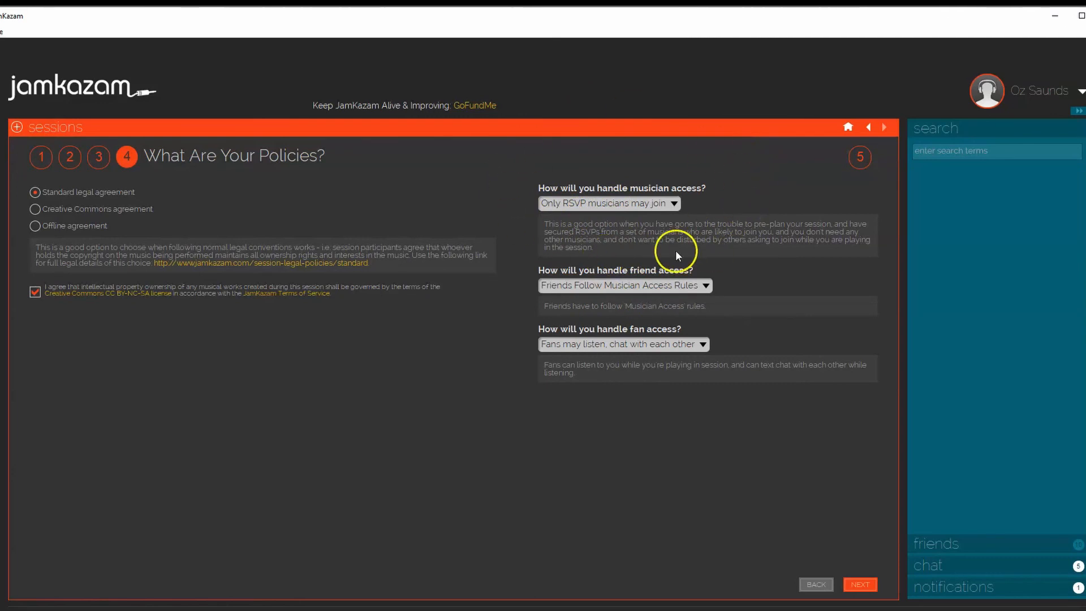
{"action": "left_click", "coordinate": [818, 586]}
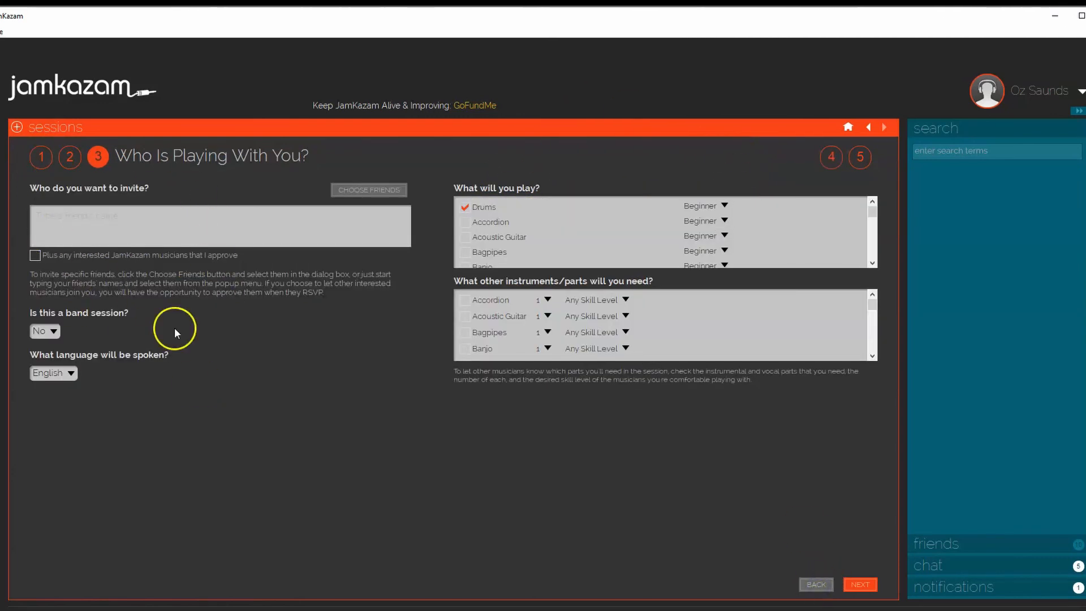
{"action": "left_click", "coordinate": [860, 586]}
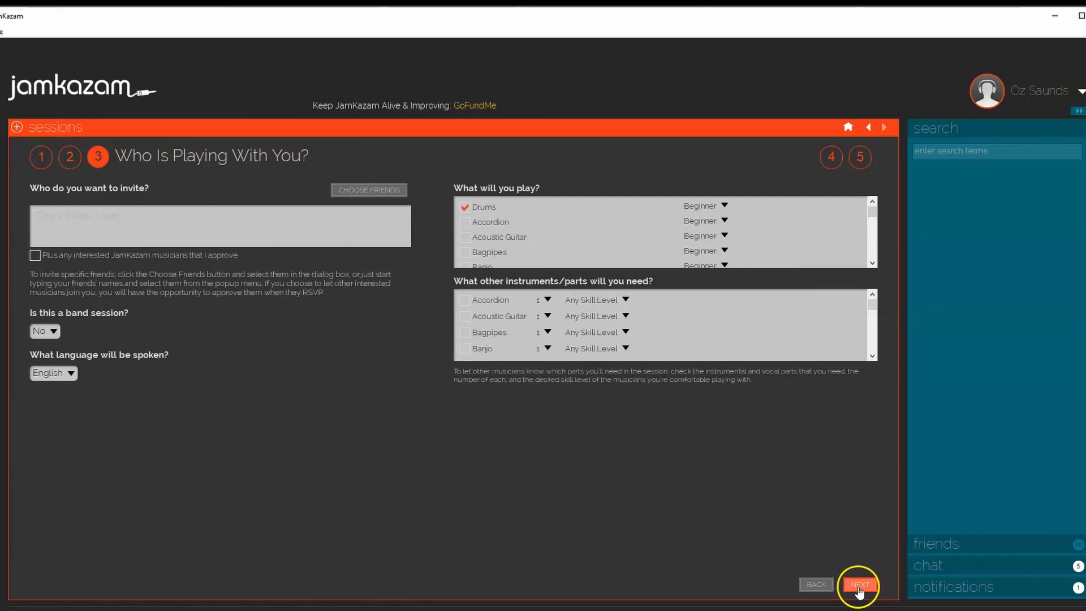
{"action": "left_click", "coordinate": [858, 588]}
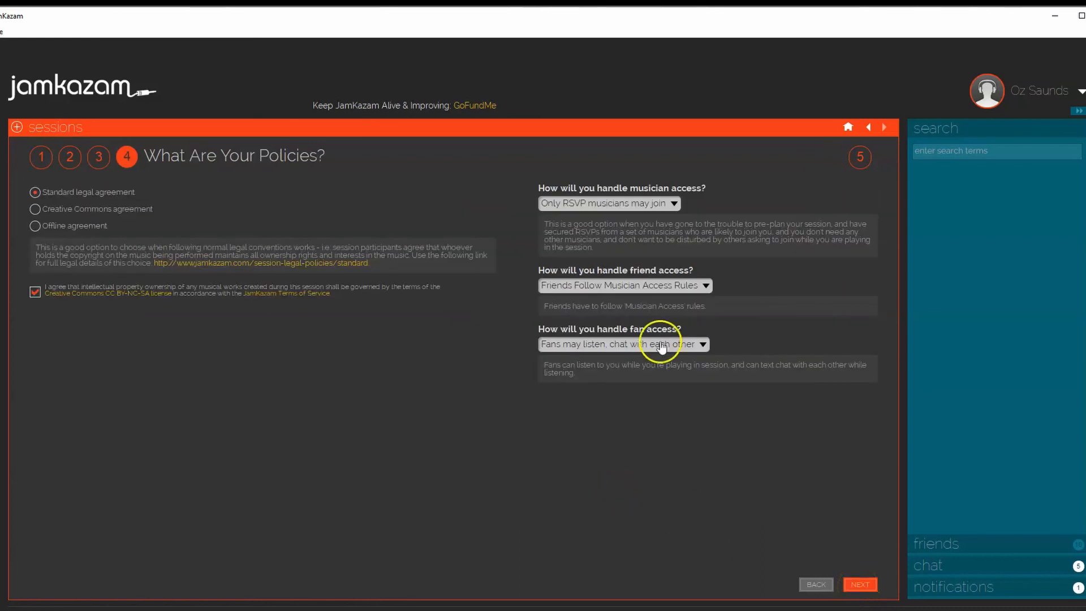
Set friend access to "Friends Can Always Join", then review the session summary and start the session
{"action": "left_click", "coordinate": [614, 286]}
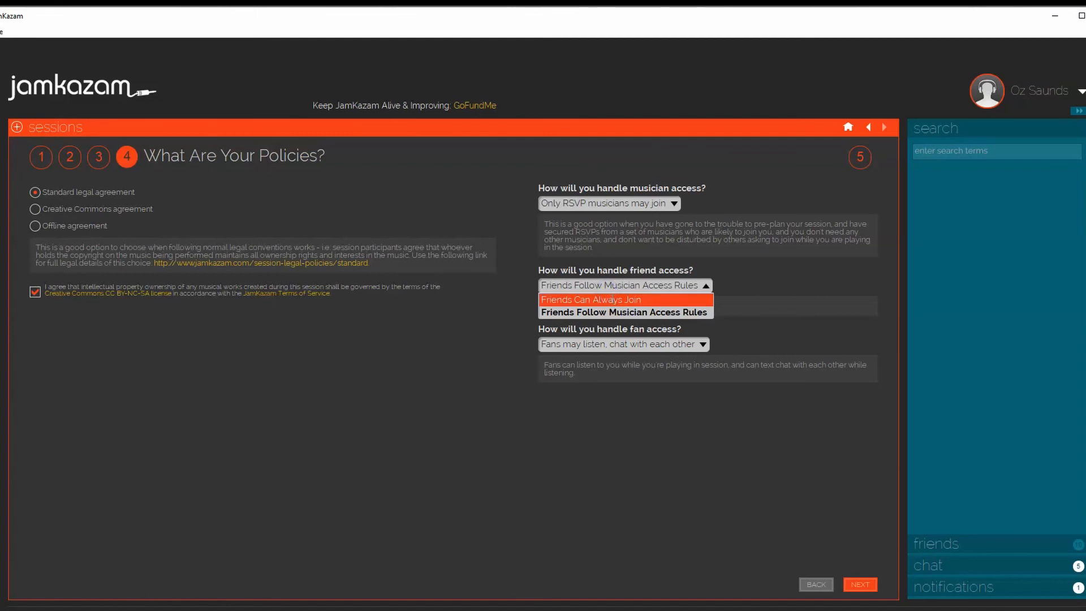
{"action": "left_click", "coordinate": [614, 300]}
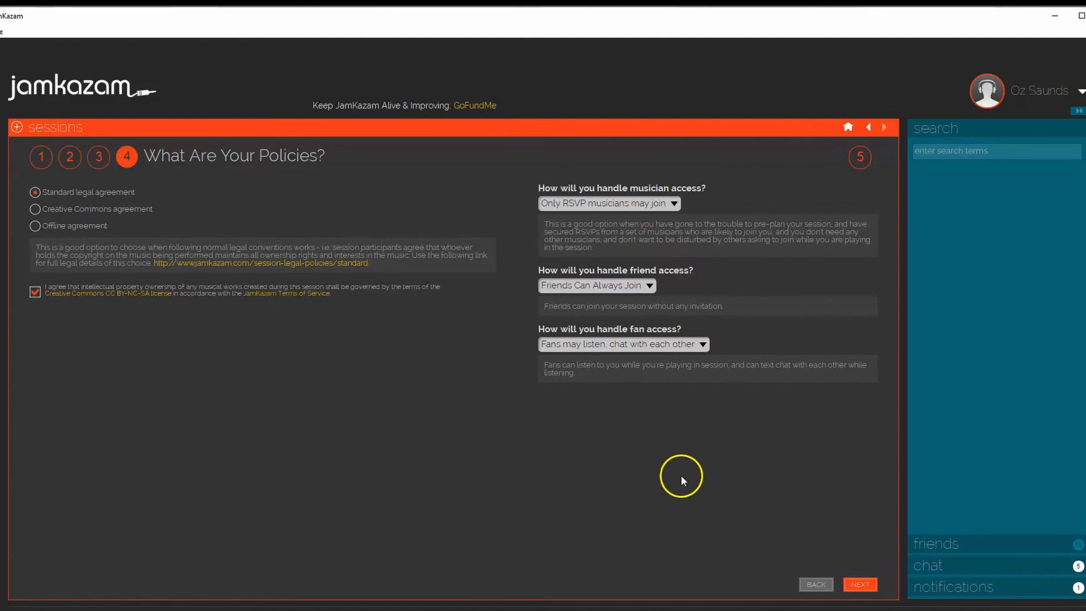
{"action": "left_click", "coordinate": [859, 584]}
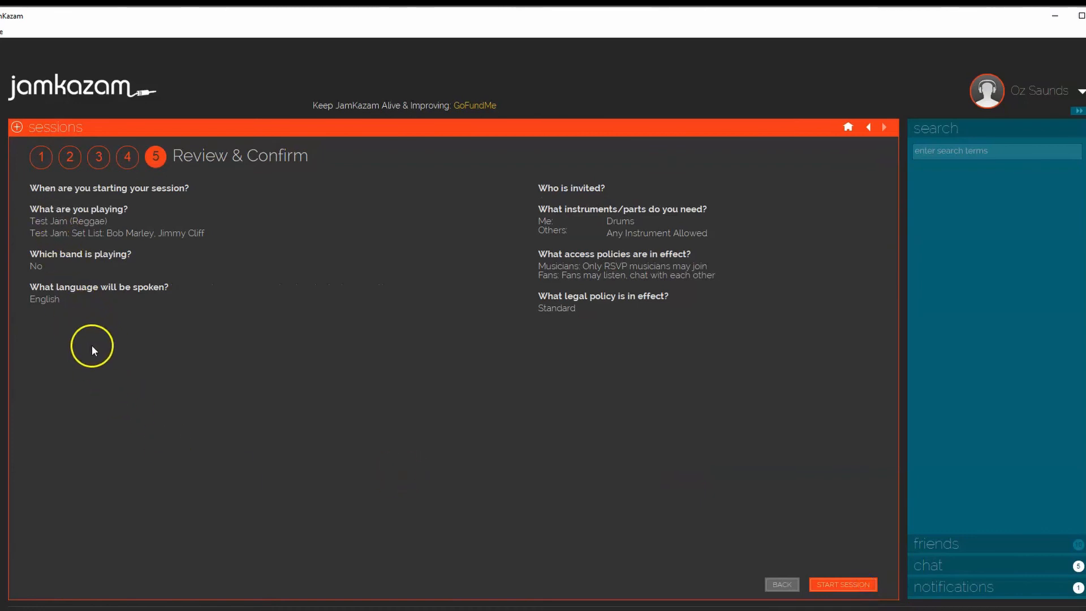
{"action": "left_click", "coordinate": [860, 586]}
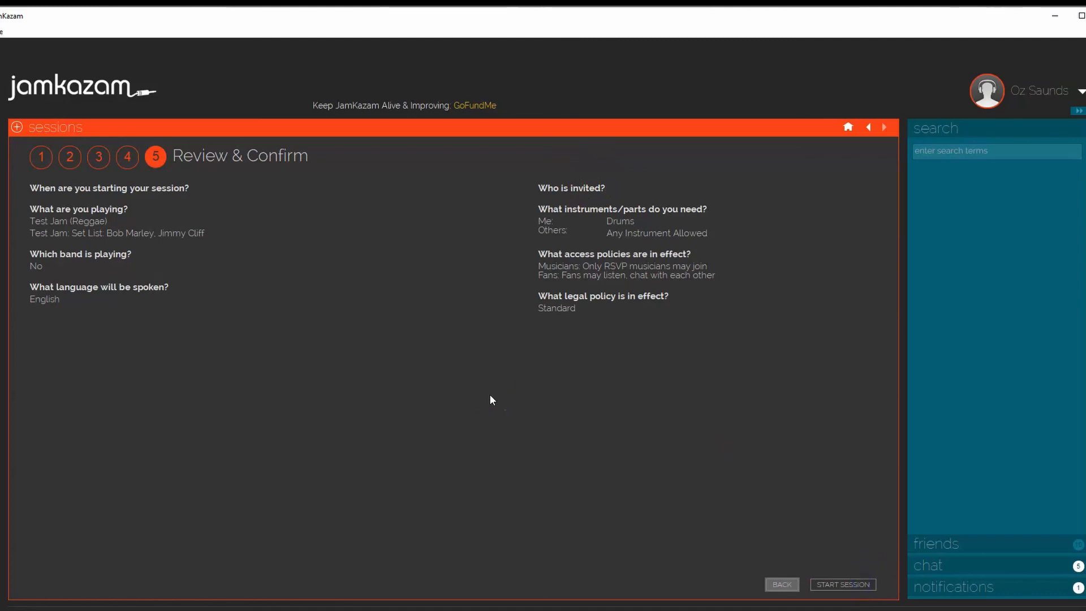